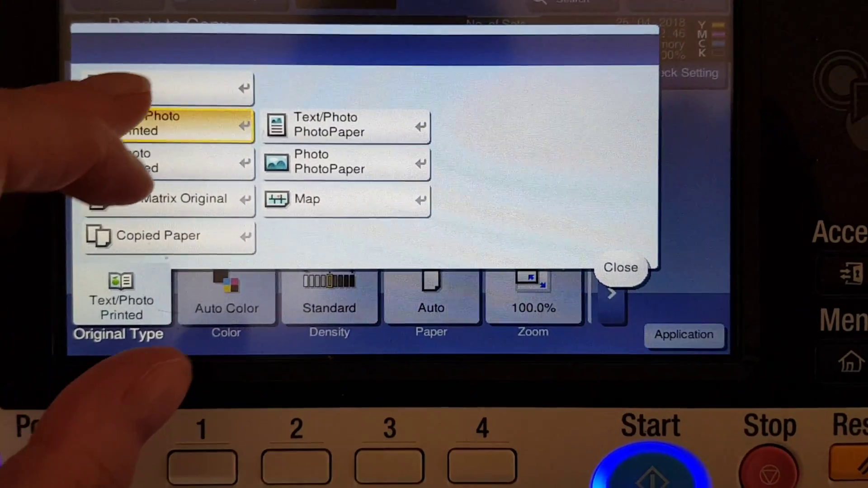
Set the original type to Text, colour to Full Color, and zoom to the 200.0% preset
{"action": "left_click", "coordinate": [177, 103]}
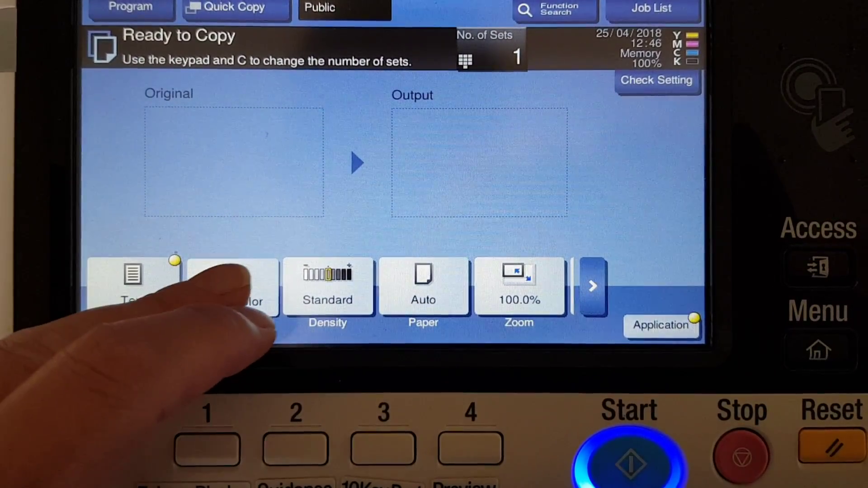
{"action": "left_click", "coordinate": [229, 292]}
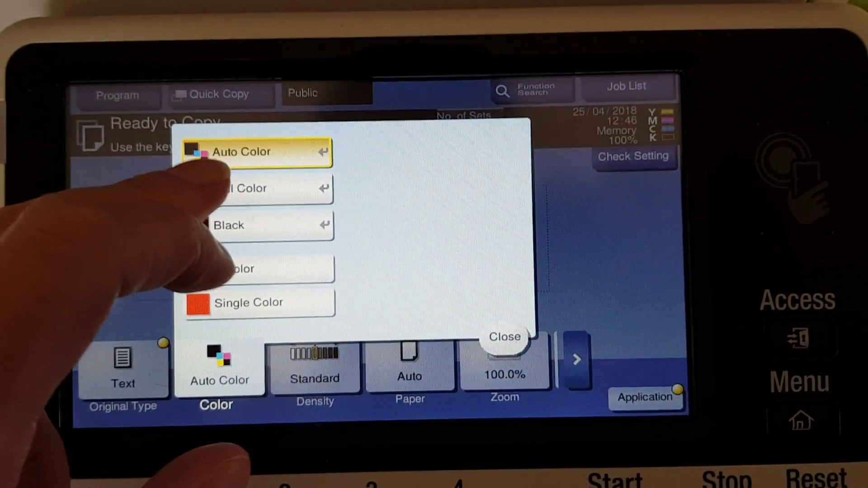
{"action": "left_click", "coordinate": [264, 173]}
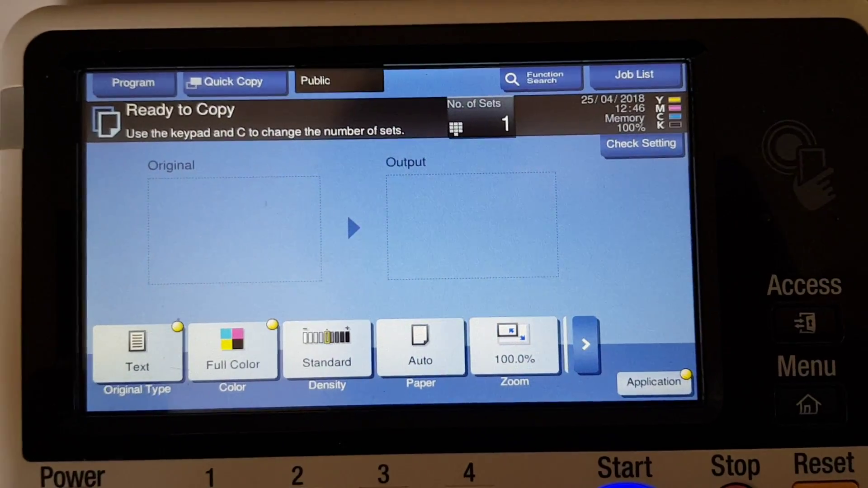
{"action": "left_click", "coordinate": [514, 342]}
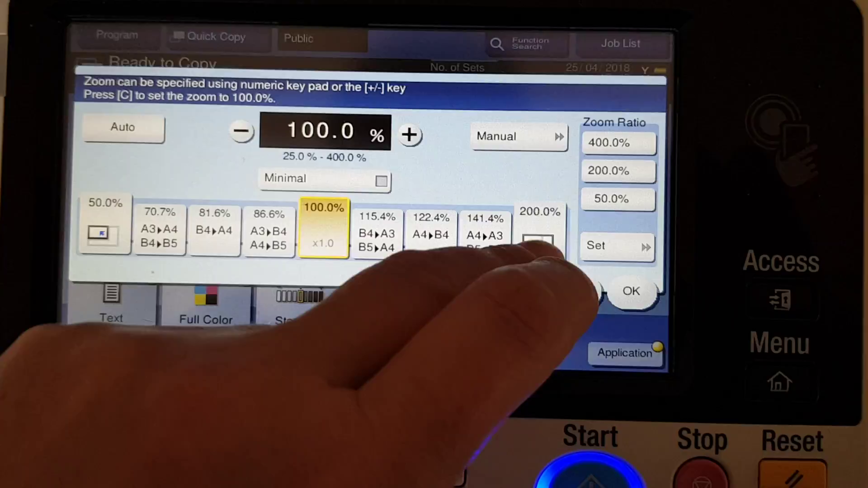
{"action": "left_click", "coordinate": [556, 246]}
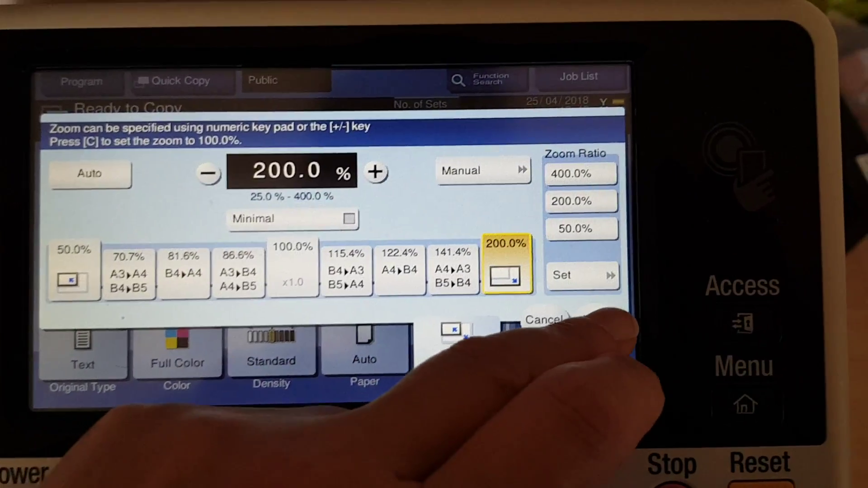
{"action": "left_click", "coordinate": [637, 312]}
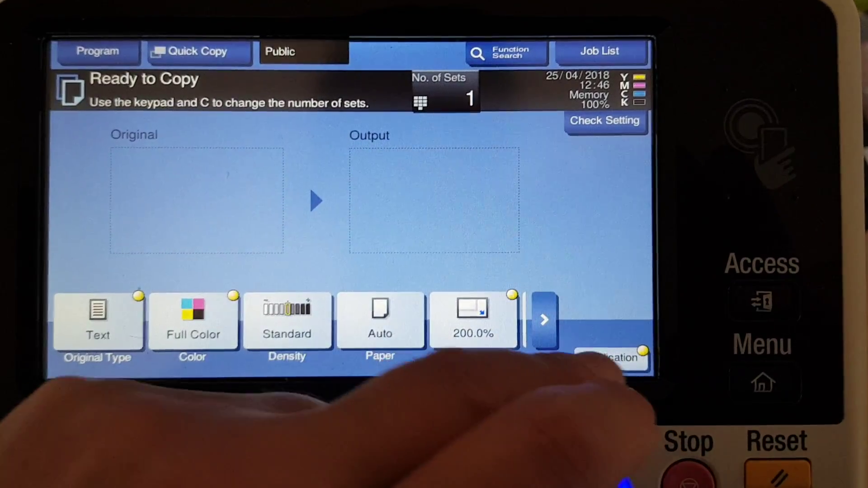
Set the original size to A5 in Original Settings
{"action": "left_click", "coordinate": [592, 388]}
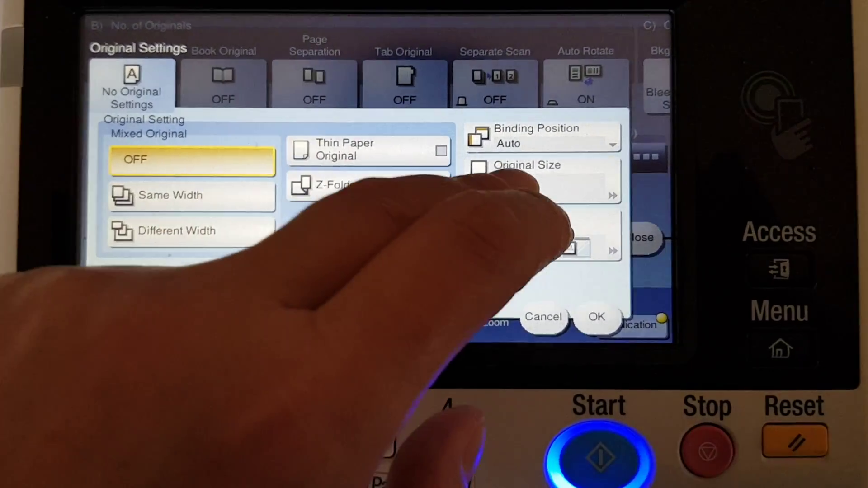
{"action": "left_click", "coordinate": [519, 227]}
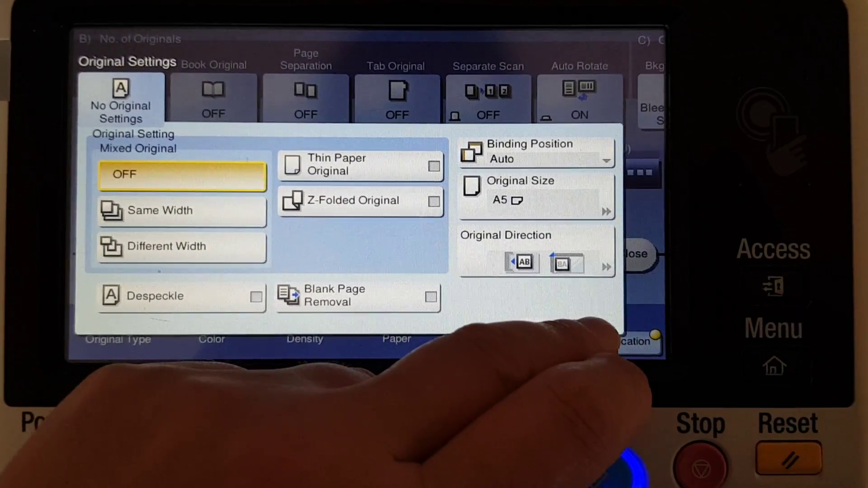
{"action": "left_click", "coordinate": [595, 351]}
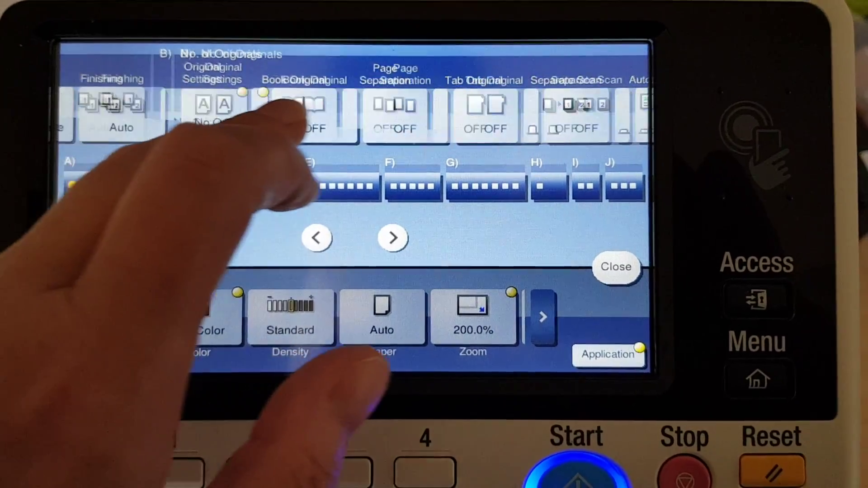
{"action": "left_click_drag", "start_coordinate": [292, 113], "coordinate": [600, 162]}
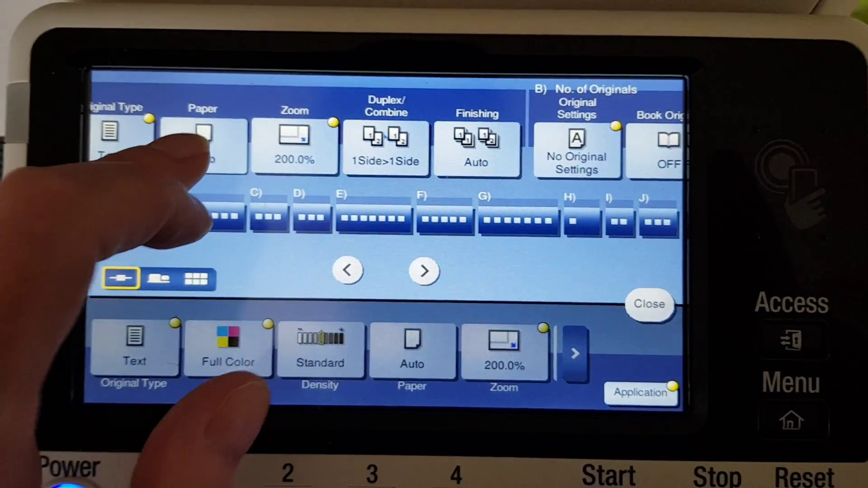
Select A4 paper from tray 1 and return to Ready to Copy
{"action": "left_click", "coordinate": [167, 129]}
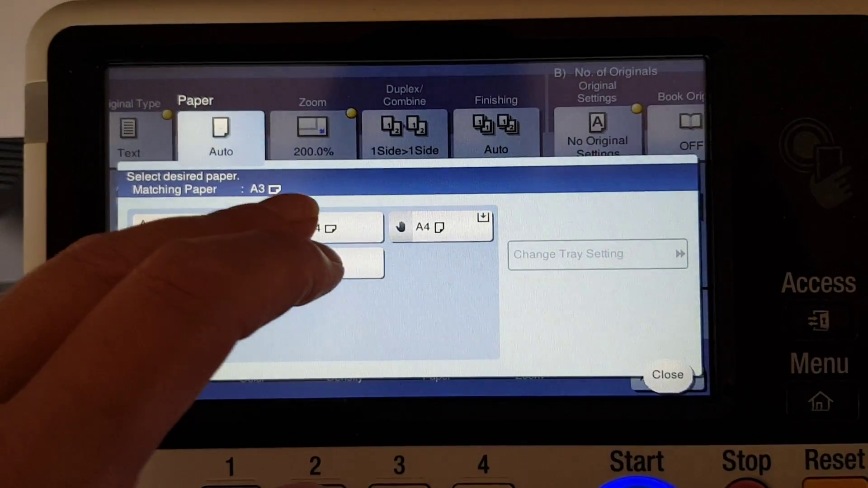
{"action": "left_click", "coordinate": [362, 253]}
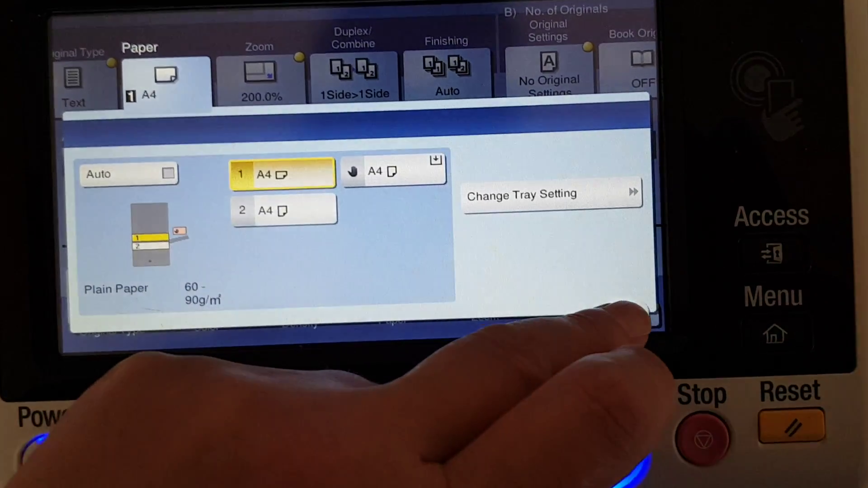
{"action": "left_click", "coordinate": [622, 327]}
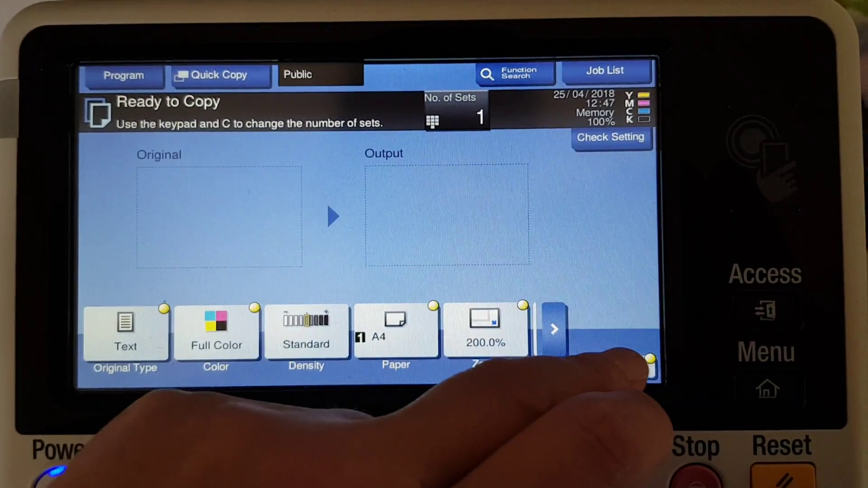
Switch Neg./Pos. Reverse ON in the Edit Color application functions
{"action": "left_click", "coordinate": [625, 374]}
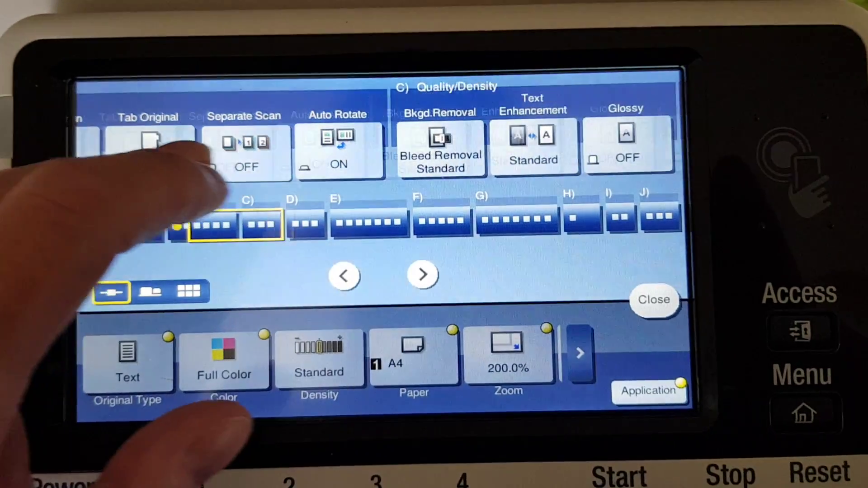
{"action": "left_click_drag", "start_coordinate": [506, 159], "coordinate": [116, 183]}
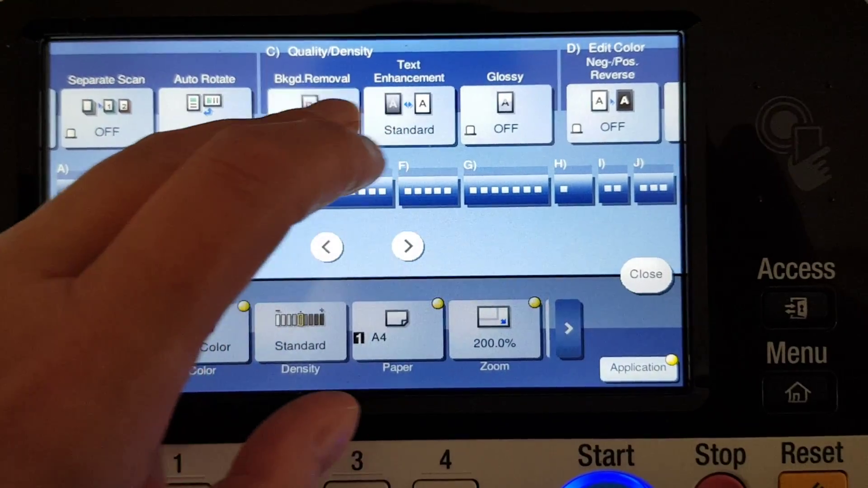
{"action": "left_click_drag", "start_coordinate": [339, 111], "coordinate": [115, 108]}
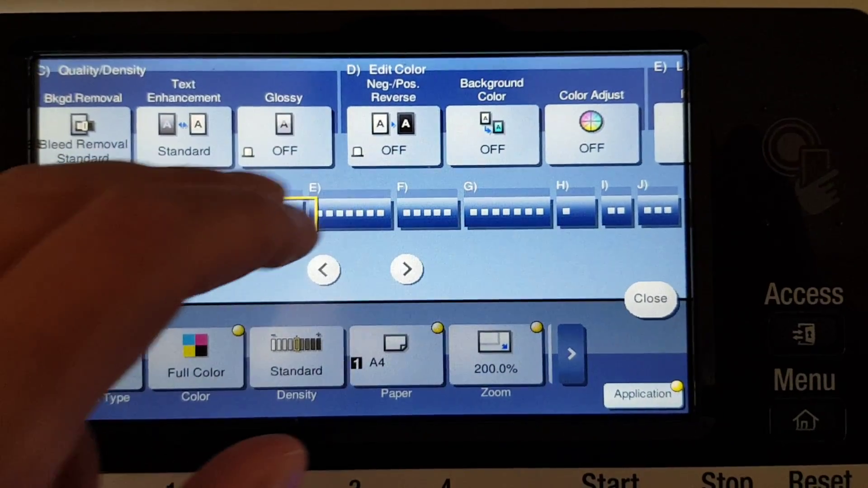
{"action": "left_click", "coordinate": [394, 133]}
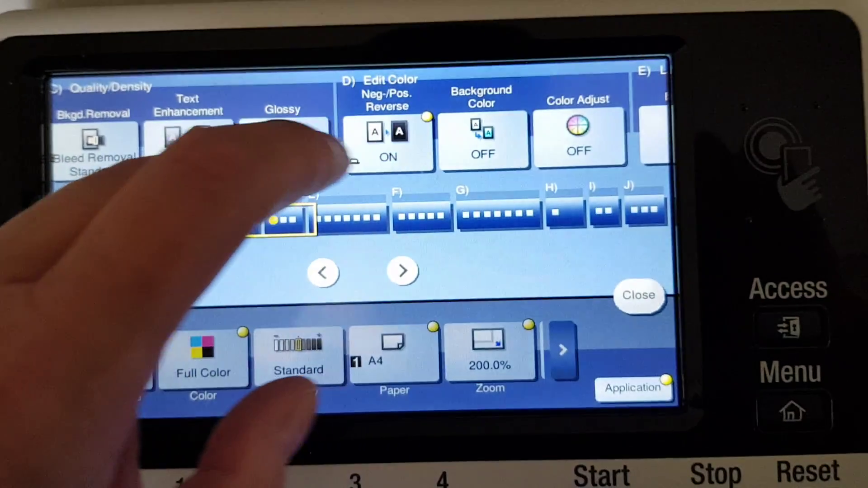
{"action": "left_click_drag", "start_coordinate": [318, 143], "coordinate": [142, 132]}
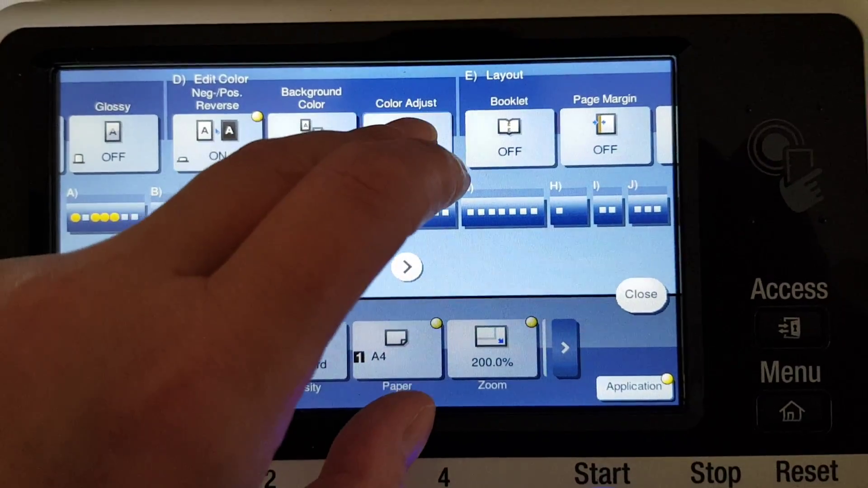
Lower the brightness to -3 in Color Adjust
{"action": "left_click", "coordinate": [407, 128]}
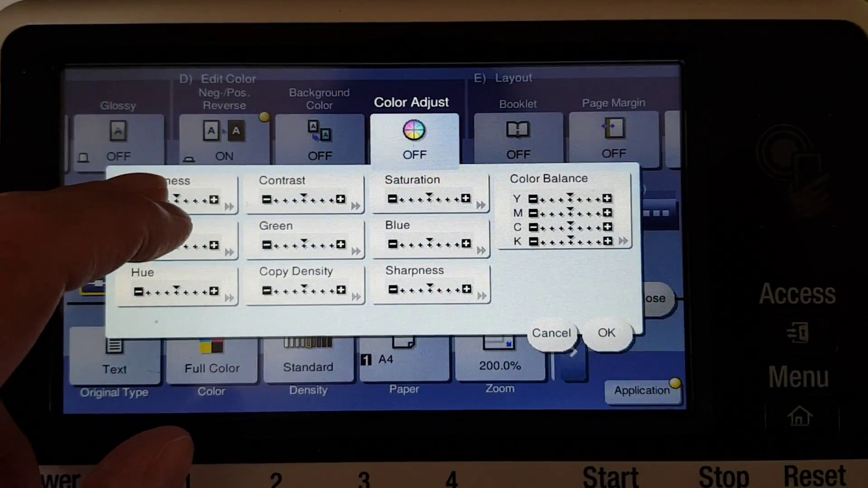
{"action": "left_click", "coordinate": [169, 196]}
{"action": "left_click", "coordinate": [200, 292]}
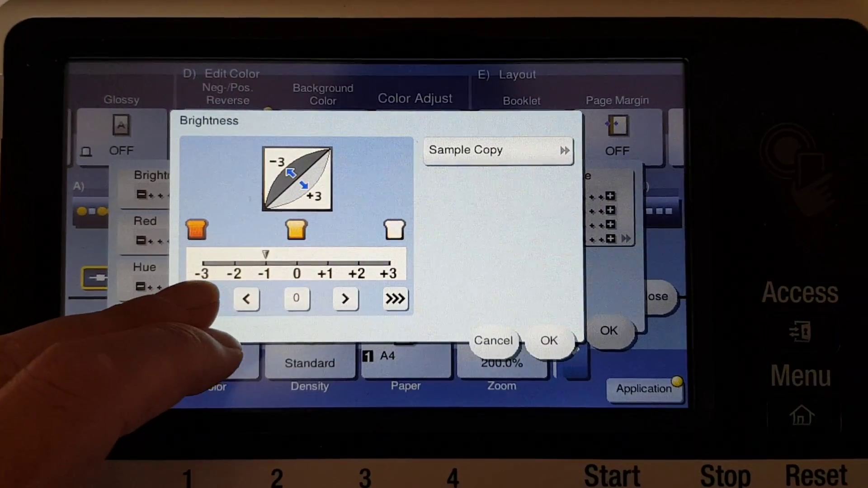
{"action": "left_click", "coordinate": [200, 292]}
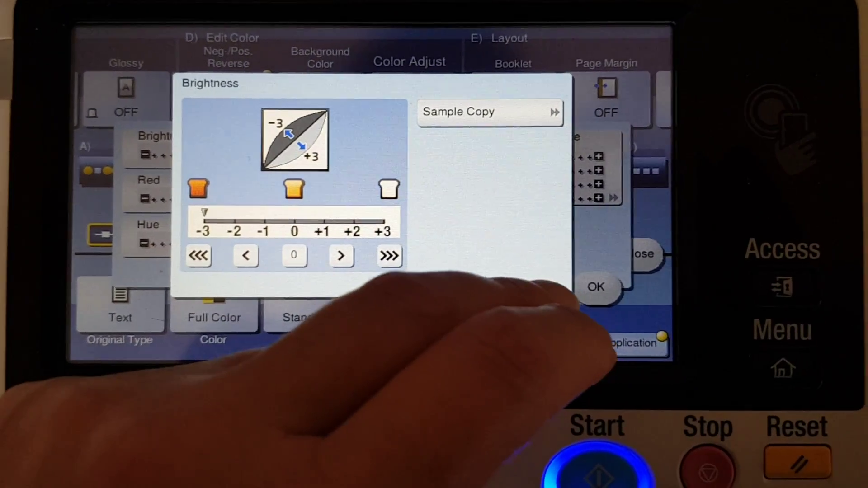
{"action": "left_click", "coordinate": [549, 311]}
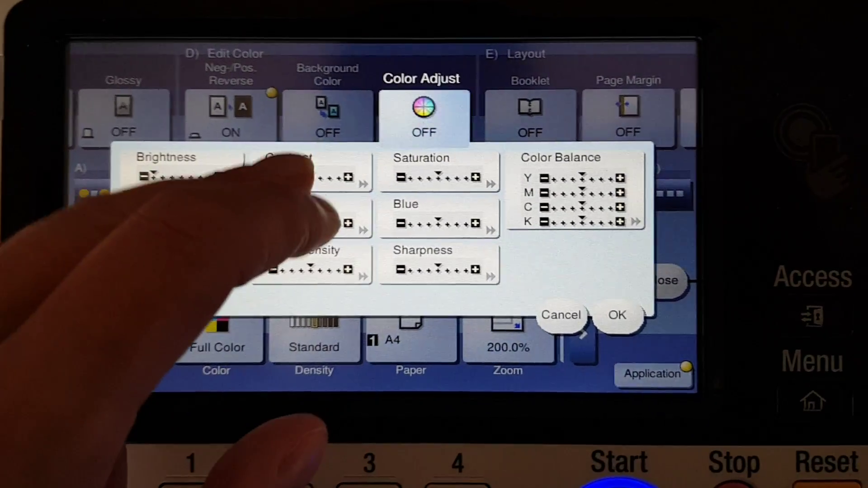
Raise Contrast to +3 and Saturation to +3
{"action": "left_click", "coordinate": [285, 170]}
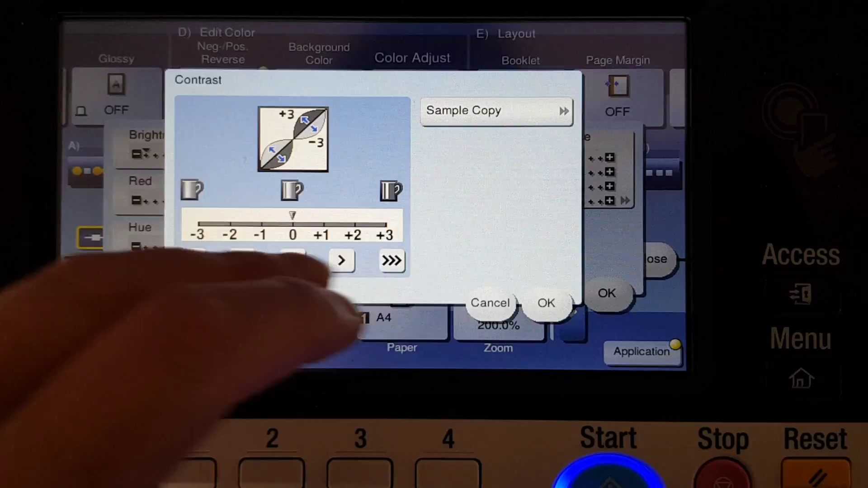
{"action": "left_click", "coordinate": [337, 278]}
{"action": "left_click", "coordinate": [597, 269]}
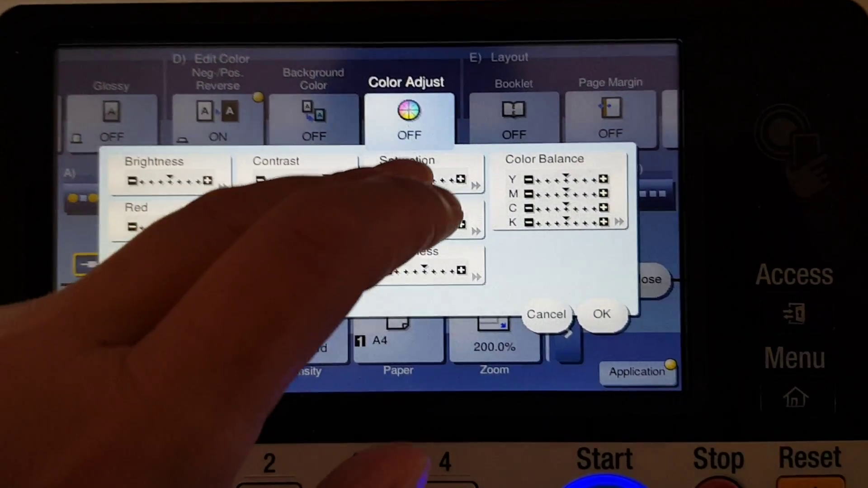
{"action": "left_click", "coordinate": [421, 180]}
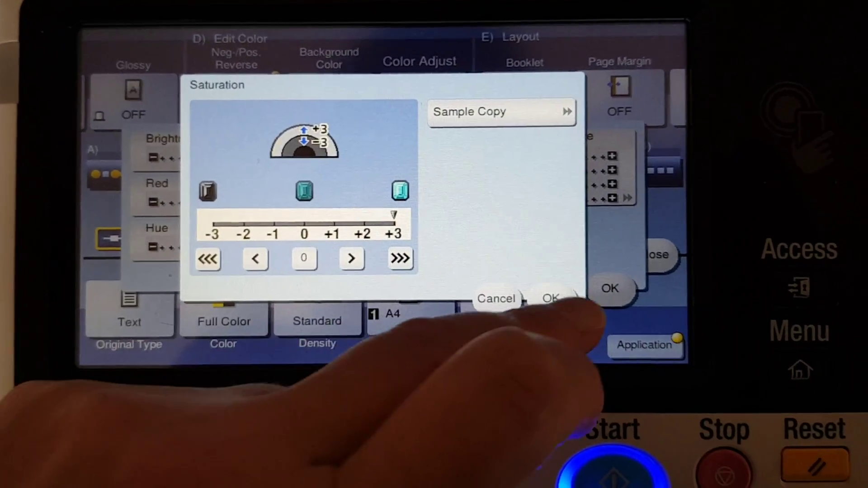
{"action": "left_click", "coordinate": [550, 317]}
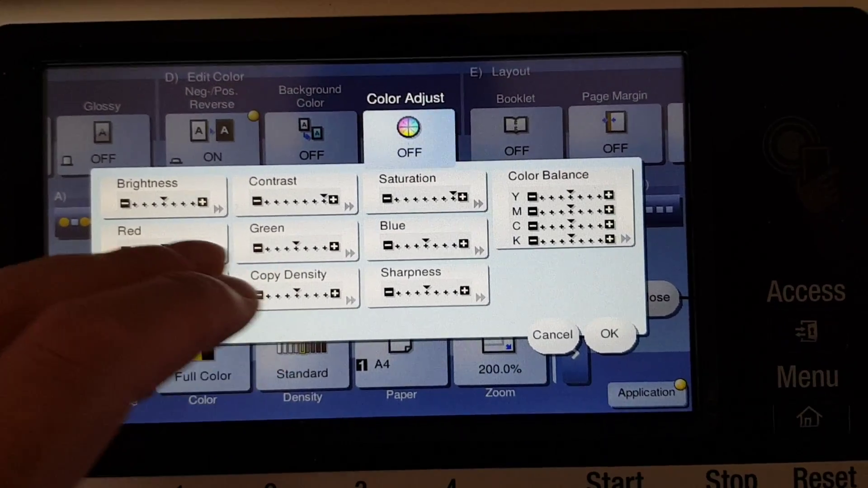
Raise the Red level and Hue to +3
{"action": "left_click", "coordinate": [204, 244]}
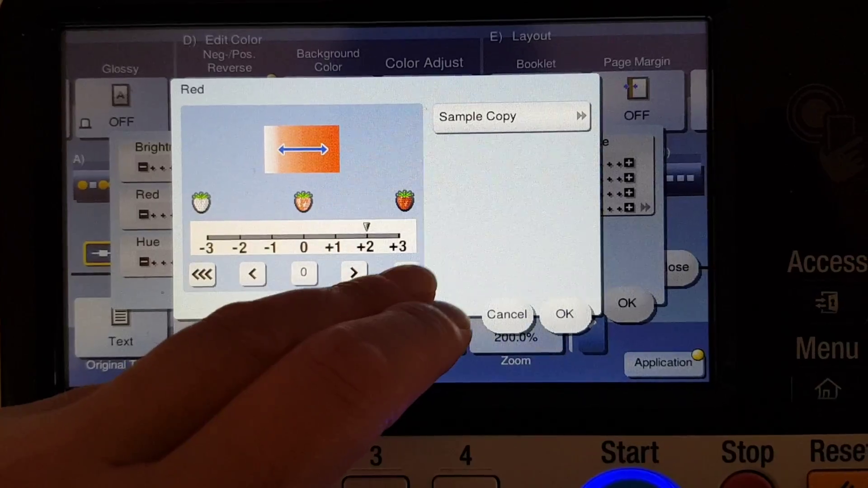
{"action": "left_click", "coordinate": [406, 273]}
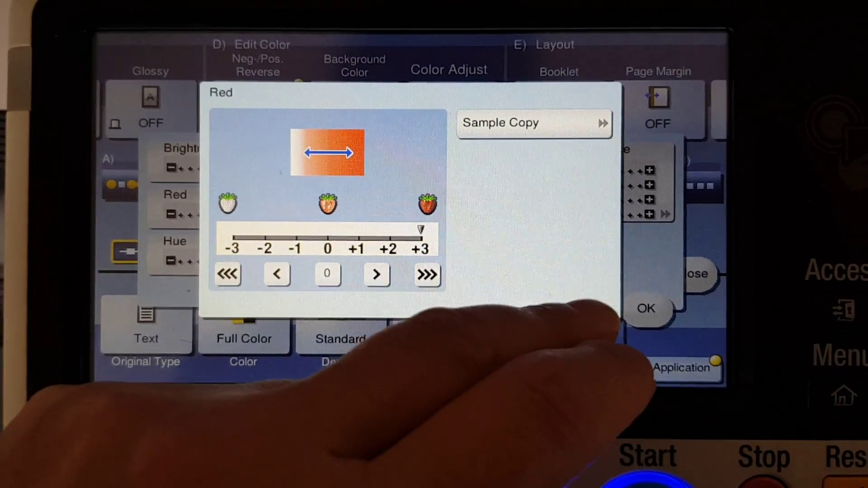
{"action": "left_click", "coordinate": [646, 308]}
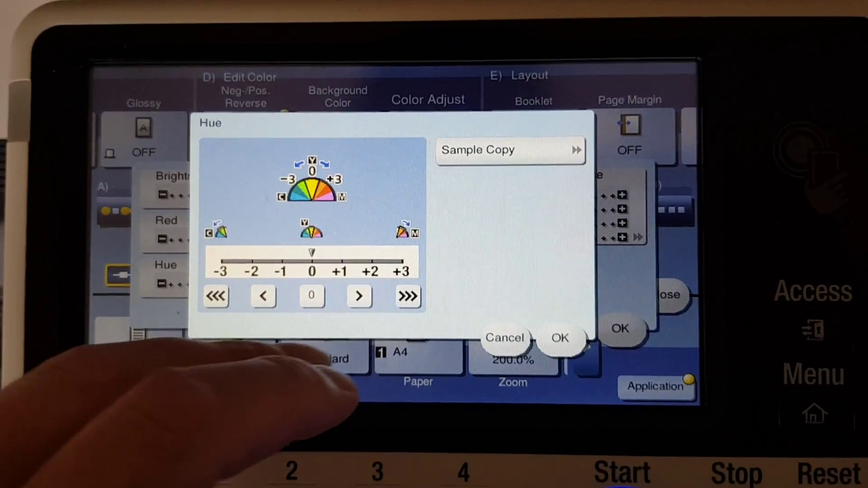
{"action": "left_click", "coordinate": [353, 297]}
{"action": "left_click", "coordinate": [357, 312]}
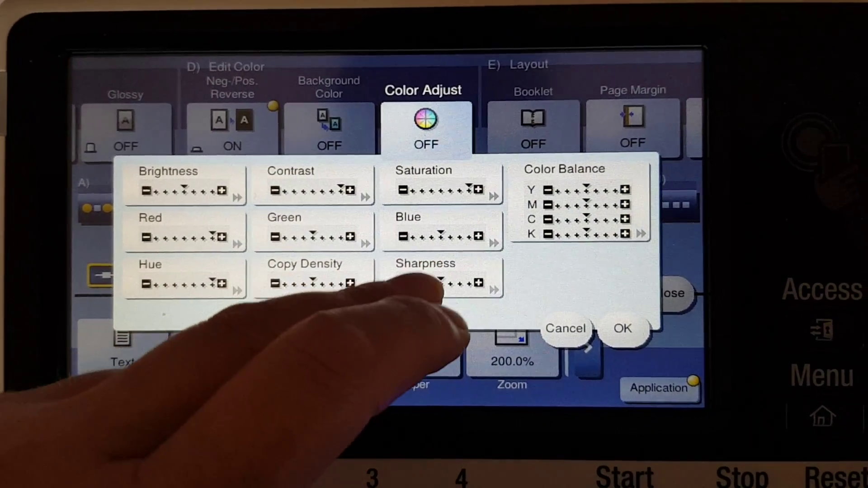
Set Sharpness to +3 and return to the Color Adjust overview
{"action": "left_click", "coordinate": [448, 289]}
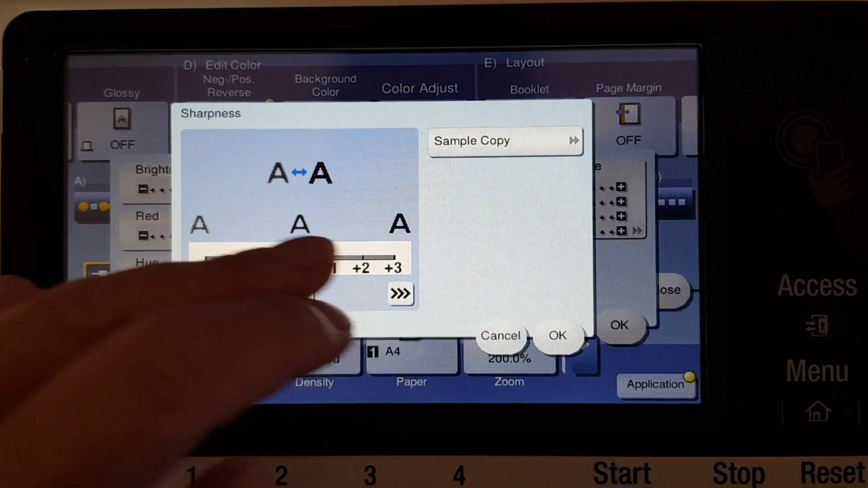
{"action": "left_click", "coordinate": [400, 293]}
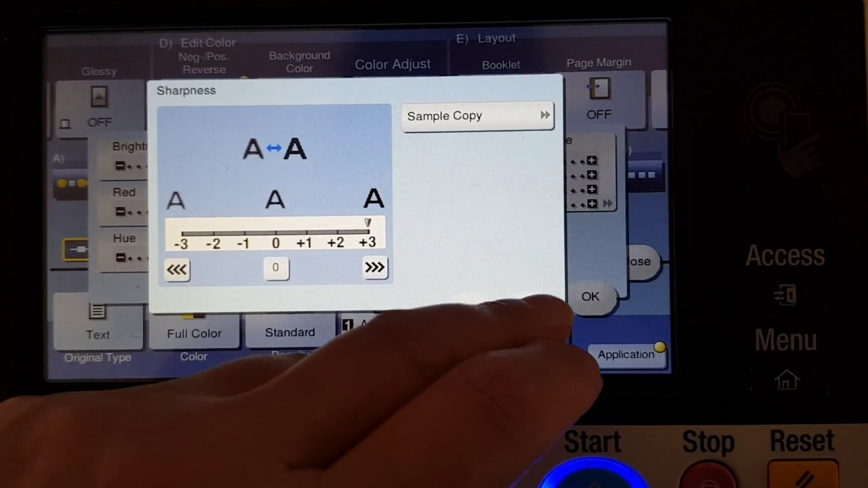
{"action": "left_click", "coordinate": [531, 341]}
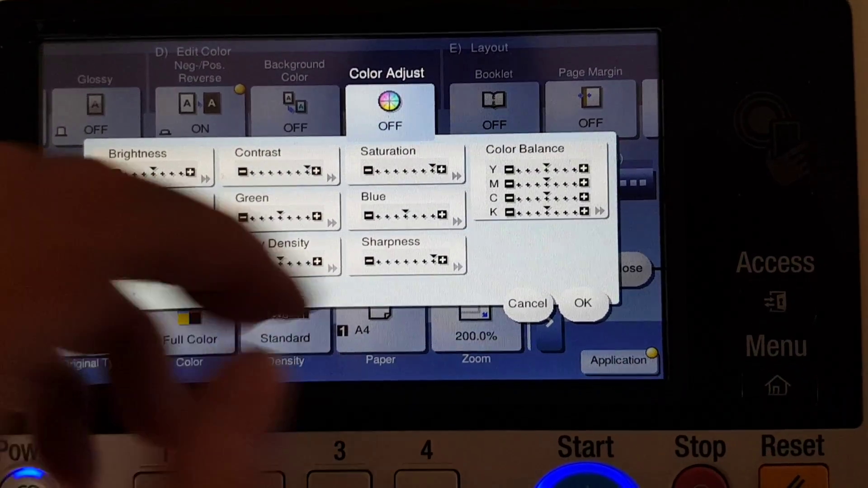
Set Color Balance Yellow +2, Cyan +3, Black +1, and apply all colour adjustments
{"action": "left_click", "coordinate": [543, 189]}
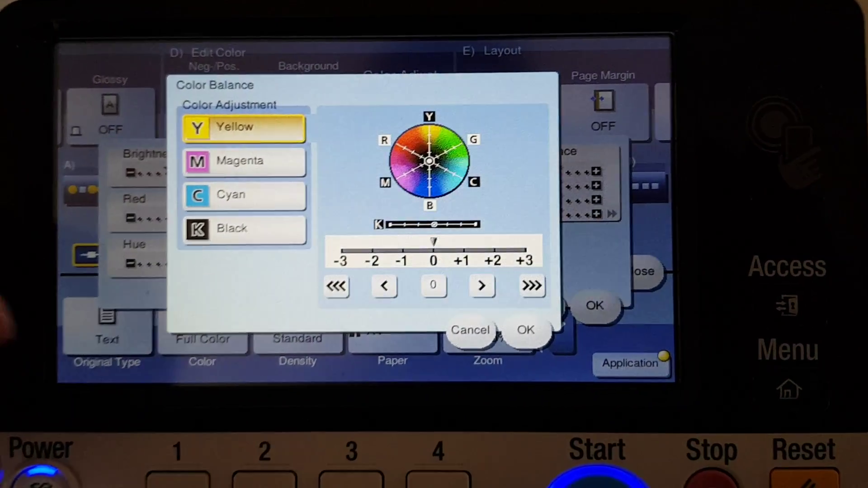
{"action": "left_click", "coordinate": [532, 286]}
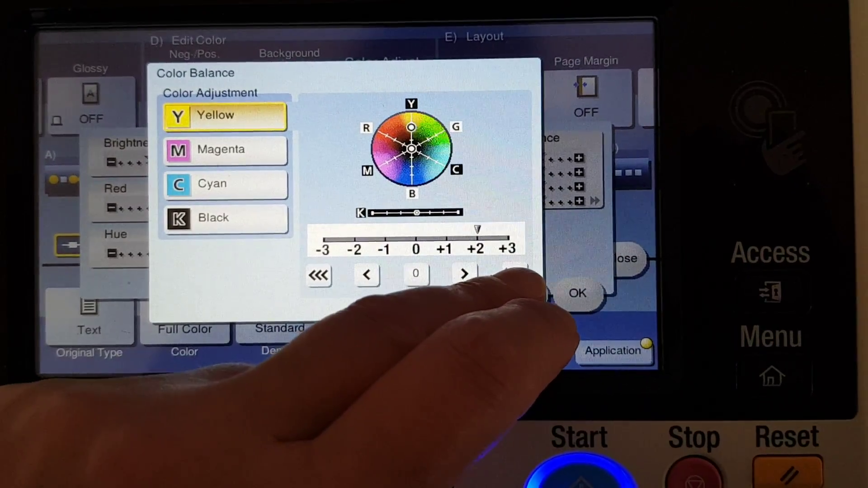
{"action": "left_click", "coordinate": [226, 149]}
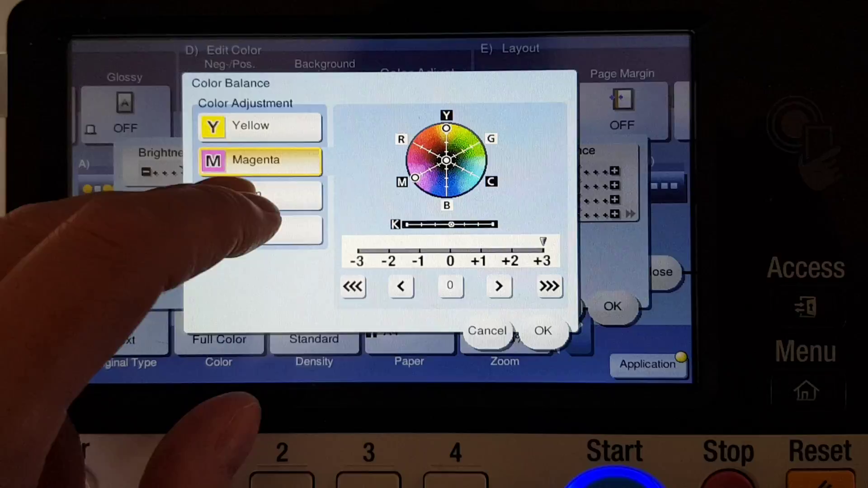
{"action": "left_click", "coordinate": [245, 188]}
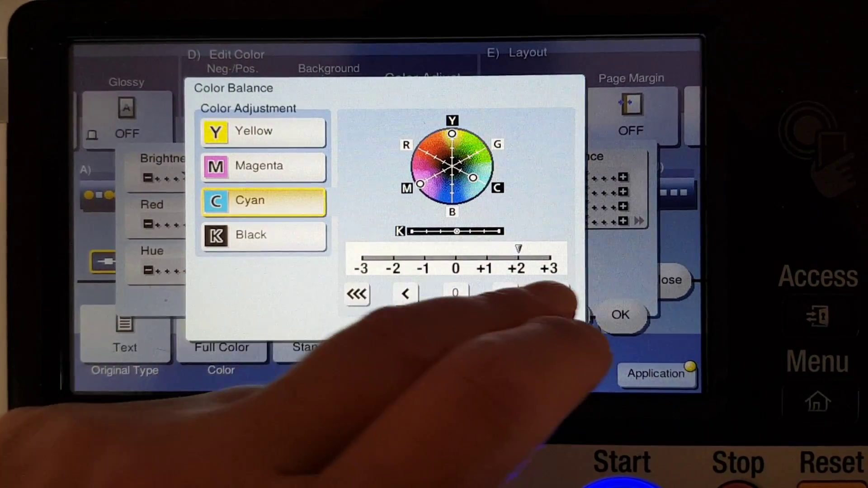
{"action": "left_click", "coordinate": [553, 291]}
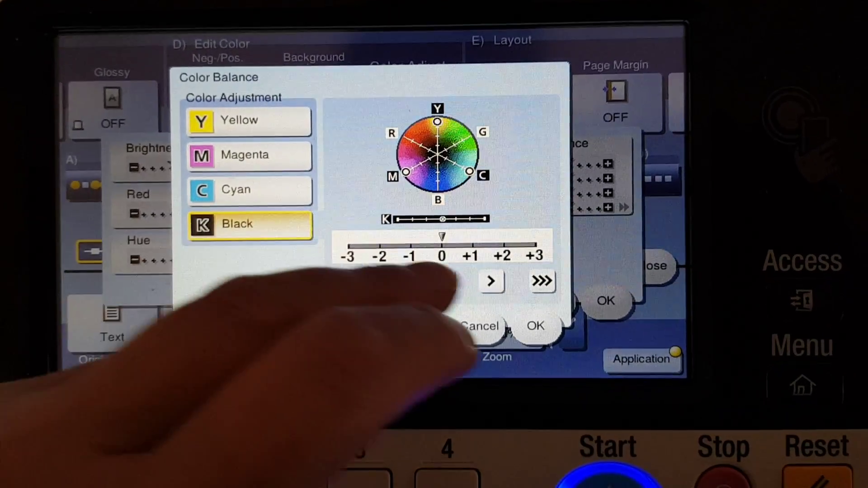
{"action": "left_click", "coordinate": [488, 303]}
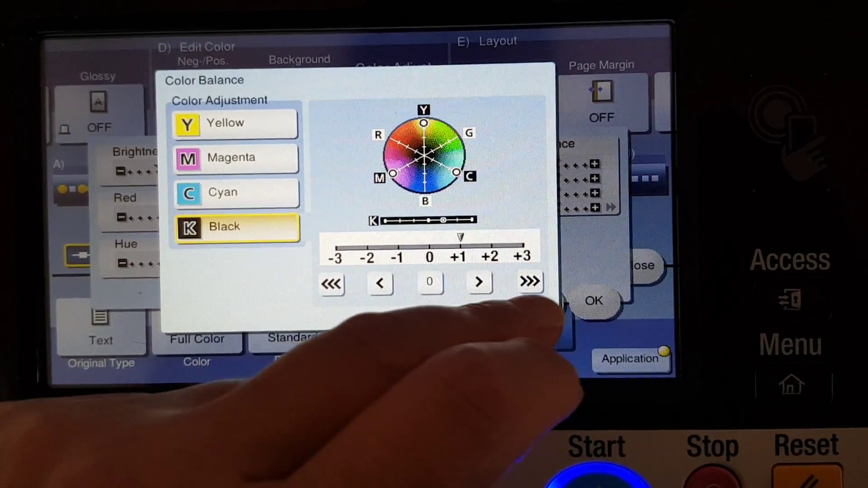
{"action": "left_click", "coordinate": [556, 322]}
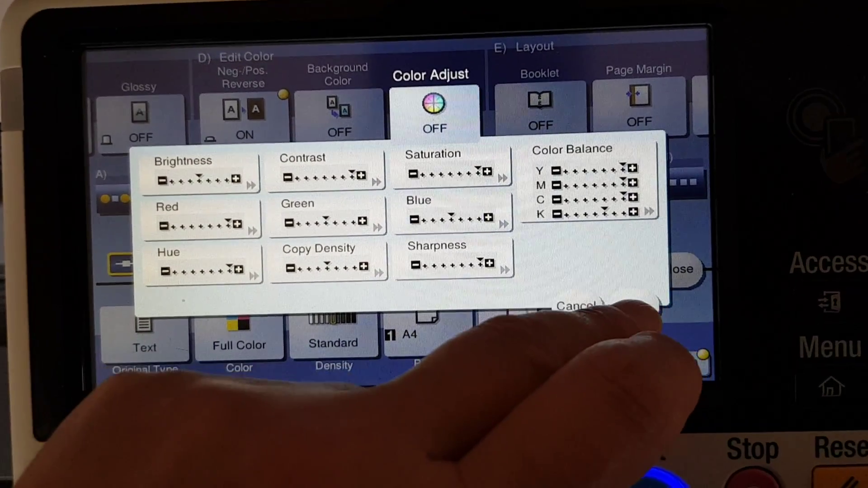
{"action": "left_click", "coordinate": [634, 305]}
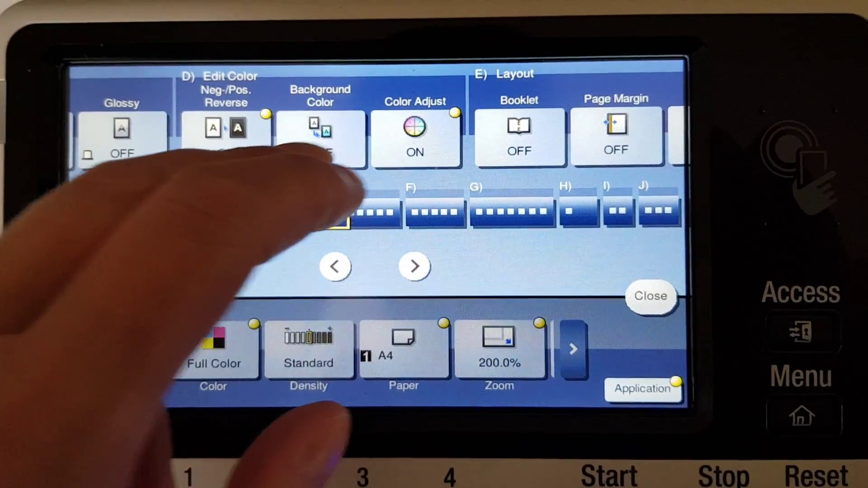
Turn Background Color ON with Red selected
{"action": "left_click", "coordinate": [333, 129]}
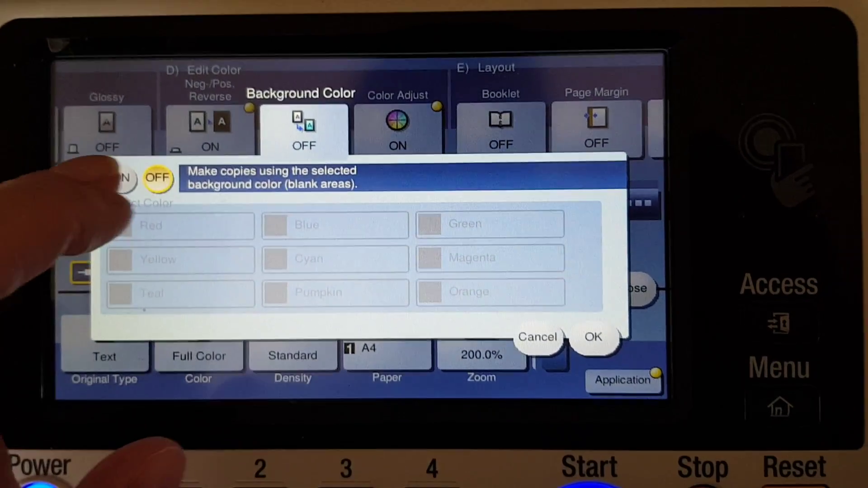
{"action": "left_click", "coordinate": [131, 177]}
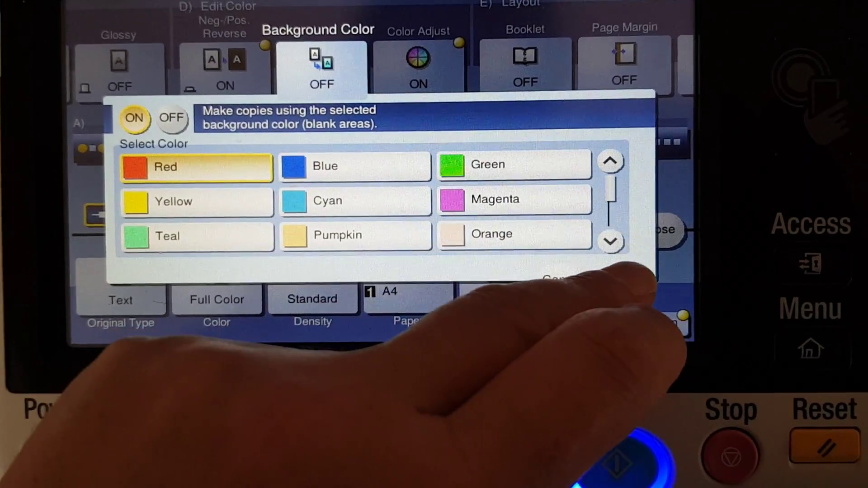
{"action": "left_click", "coordinate": [631, 275]}
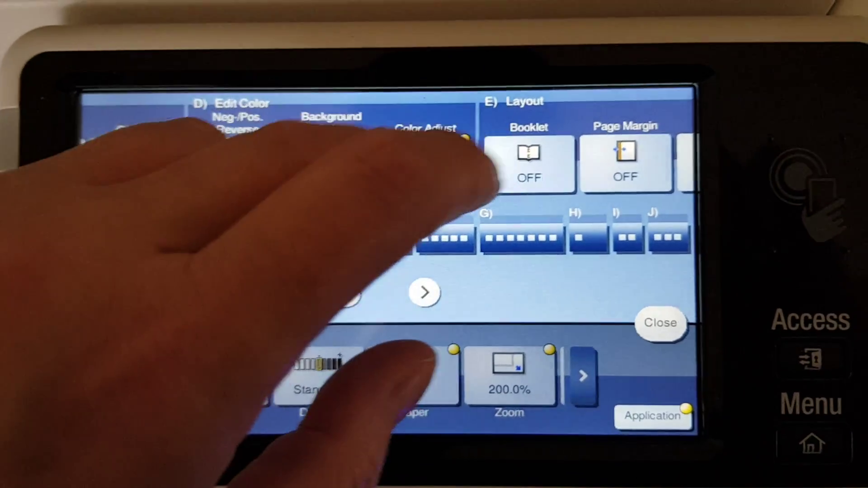
Review the function row settings, then close the application functions
{"action": "mouse_move", "coordinate": [455, 183]}
{"action": "left_mouse_down"}
{"action": "mouse_move", "coordinate": [285, 166]}
{"action": "mouse_move", "coordinate": [156, 136]}
{"action": "left_mouse_up"}
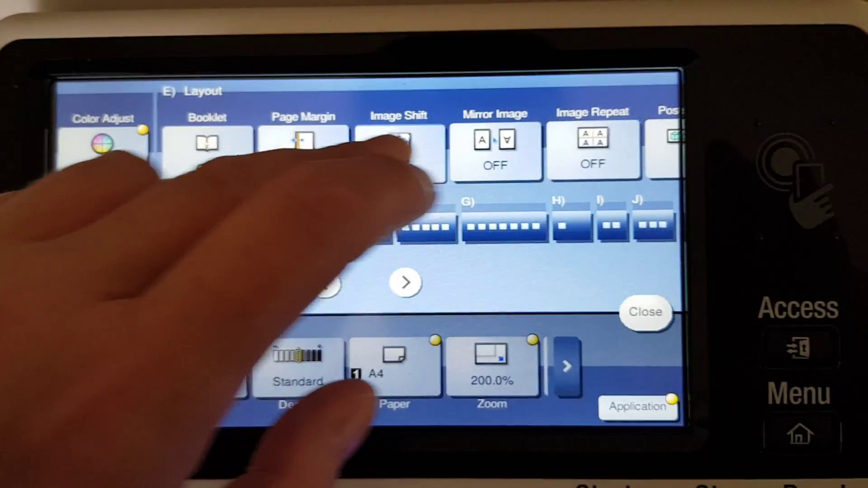
{"action": "left_click_drag", "start_coordinate": [407, 153], "coordinate": [204, 151]}
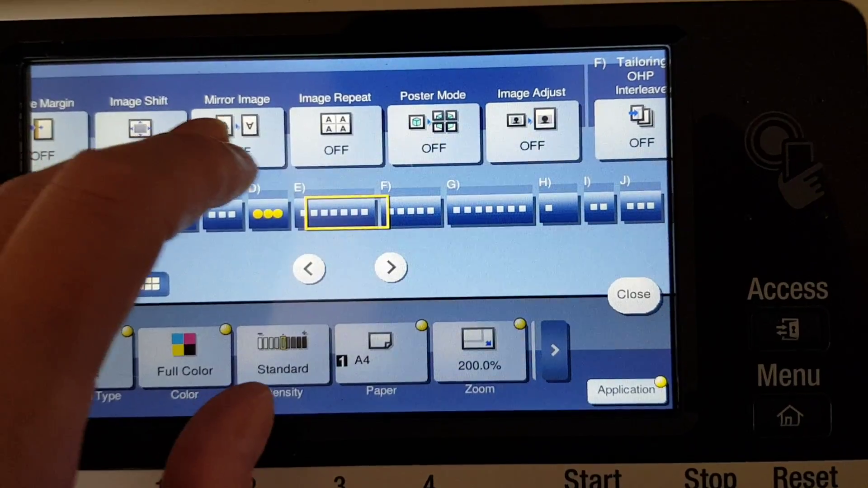
{"action": "left_click_drag", "start_coordinate": [204, 129], "coordinate": [546, 163]}
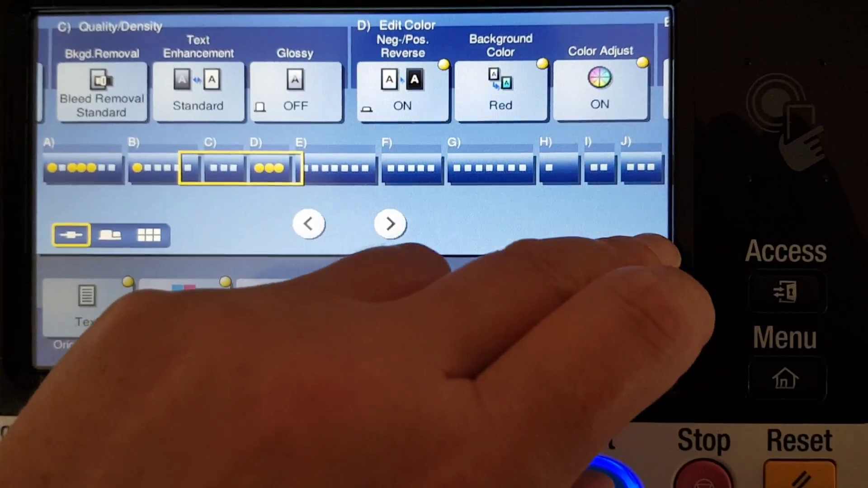
{"action": "left_click", "coordinate": [651, 258]}
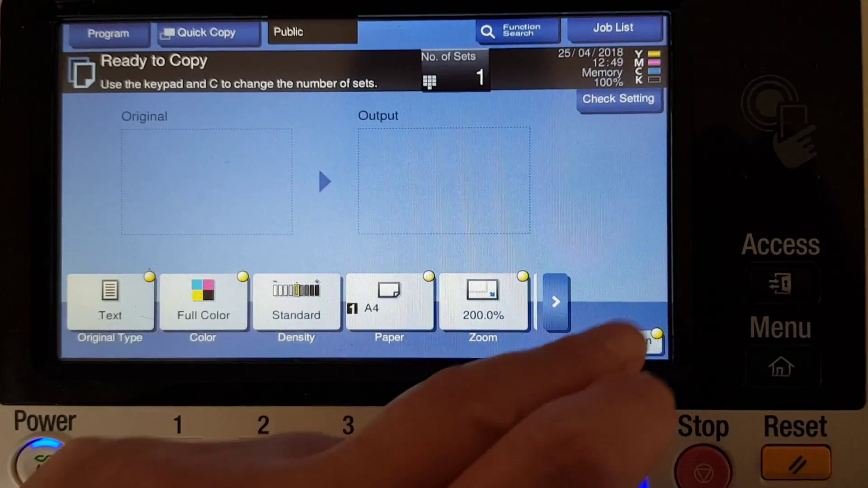
{"action": "left_click", "coordinate": [641, 335]}
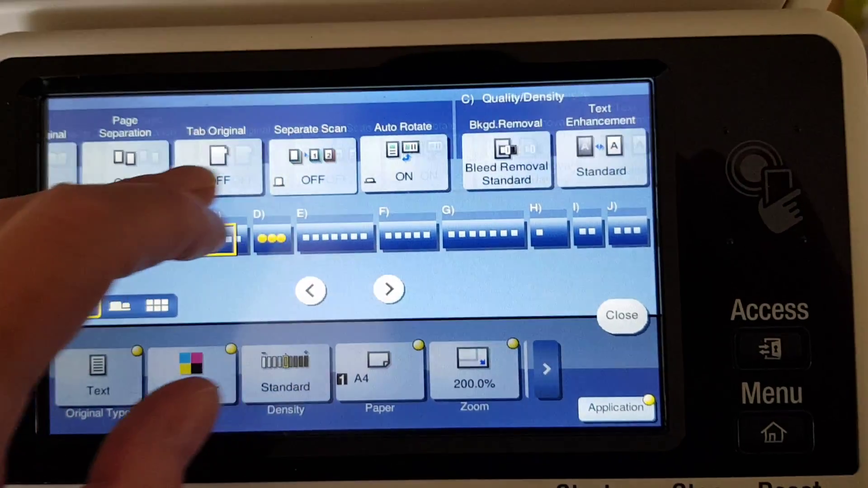
{"action": "left_click_drag", "start_coordinate": [448, 161], "coordinate": [77, 183]}
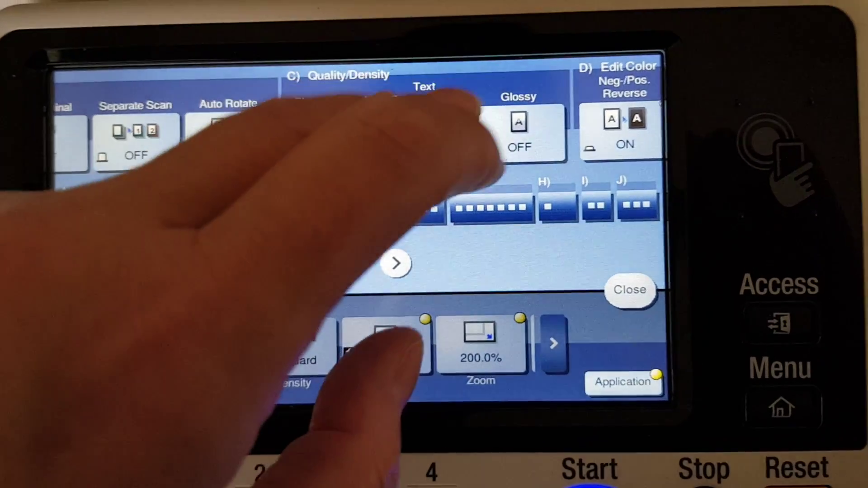
{"action": "left_click_drag", "start_coordinate": [408, 156], "coordinate": [271, 145]}
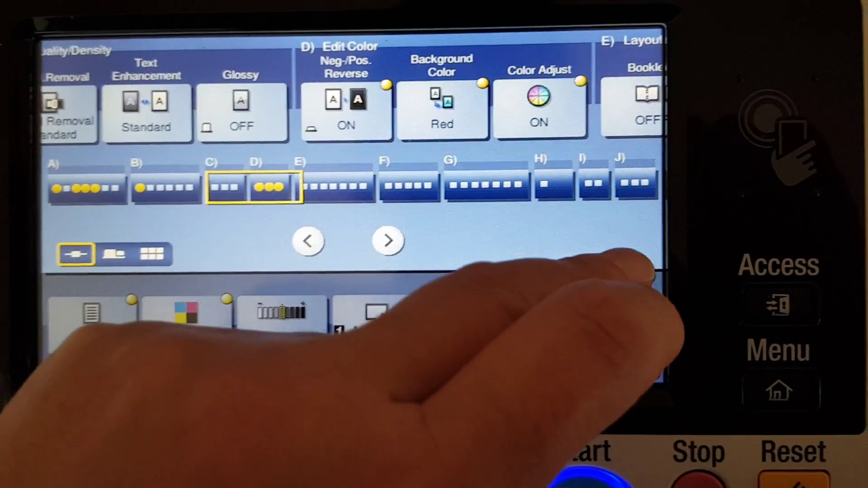
{"action": "left_click", "coordinate": [652, 268]}
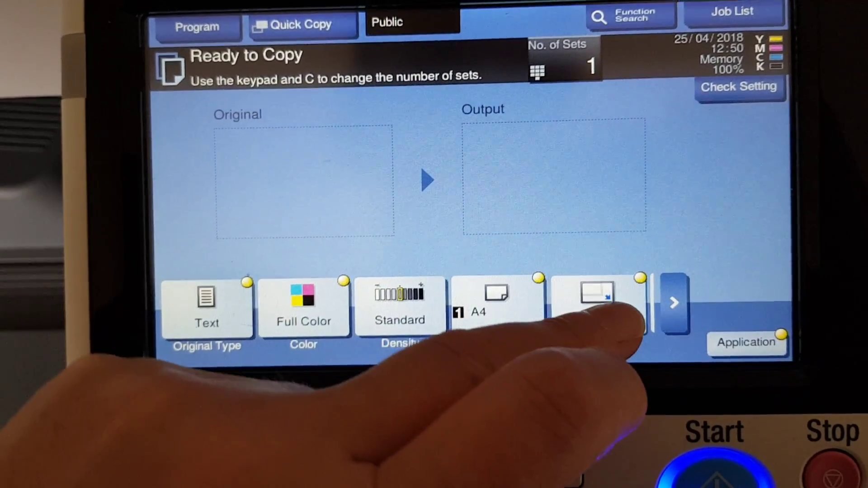
Set manual zoom to X 200% and Y 208%, then apply it
{"action": "left_click", "coordinate": [601, 310]}
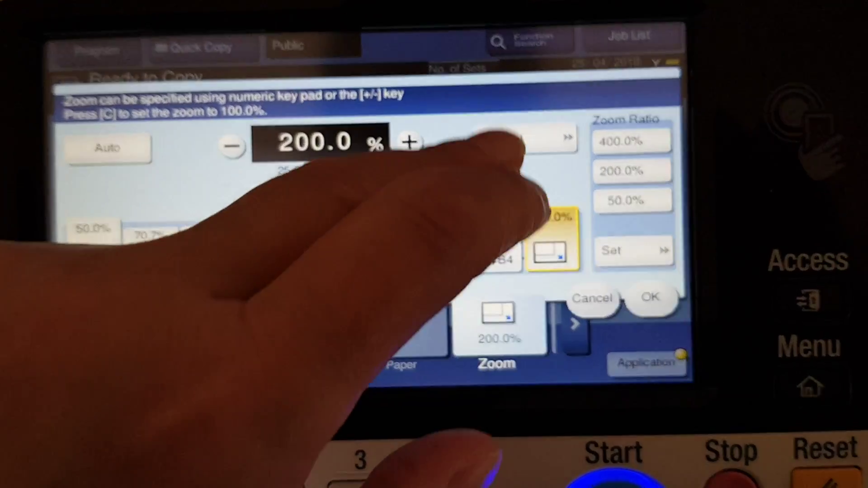
{"action": "left_click", "coordinate": [516, 144]}
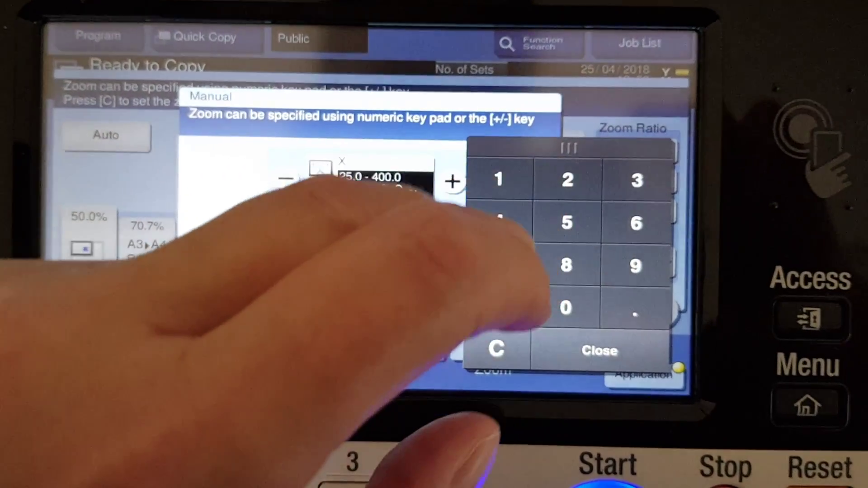
{"action": "left_click", "coordinate": [567, 180]}
{"action": "left_click", "coordinate": [563, 312]}
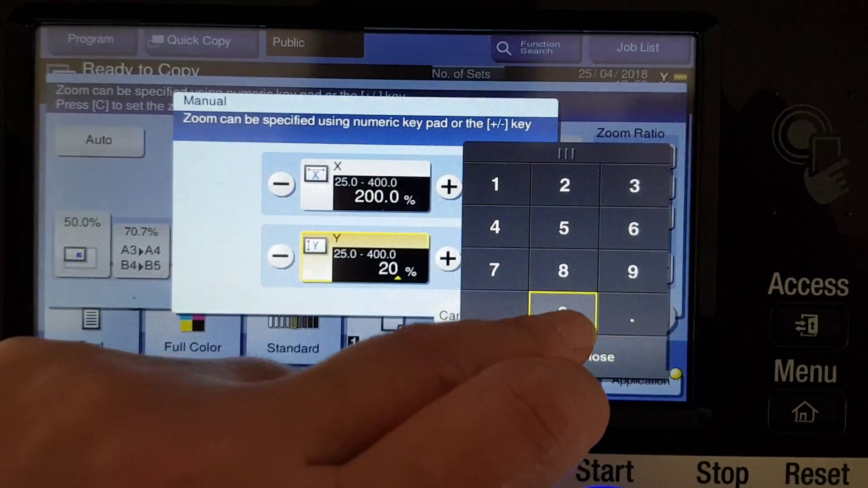
{"action": "left_click", "coordinate": [560, 269]}
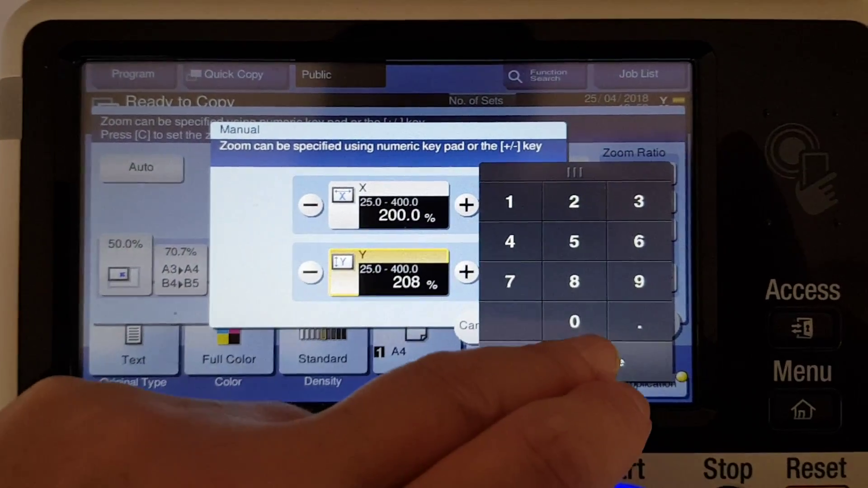
{"action": "left_click", "coordinate": [581, 366]}
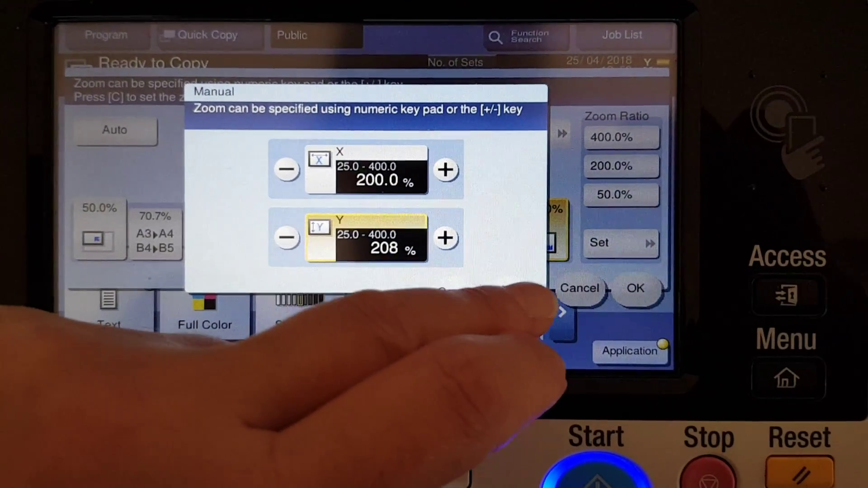
{"action": "left_click", "coordinate": [521, 307]}
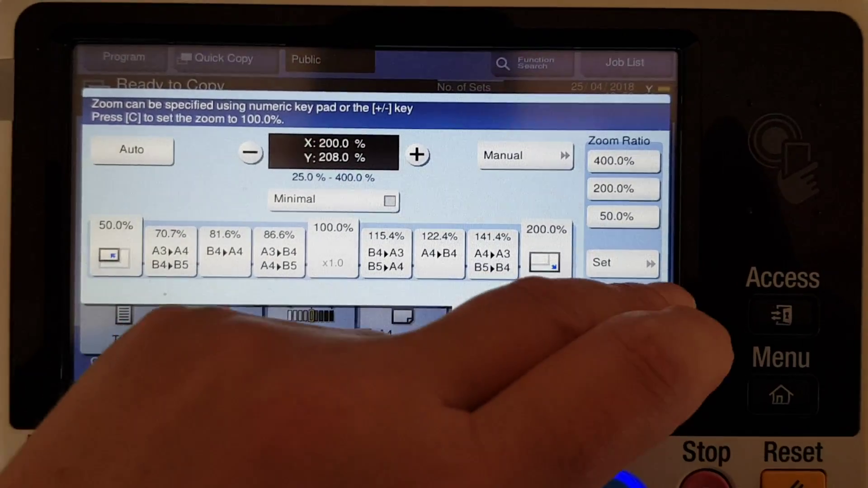
{"action": "left_click", "coordinate": [629, 299]}
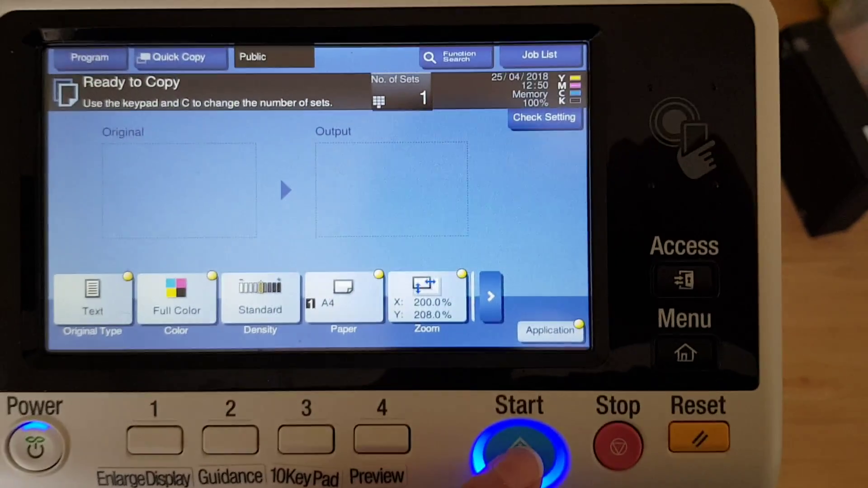
Scan the single original, finish scanning, and start printing copy job 310
{"action": "left_click", "coordinate": [510, 444]}
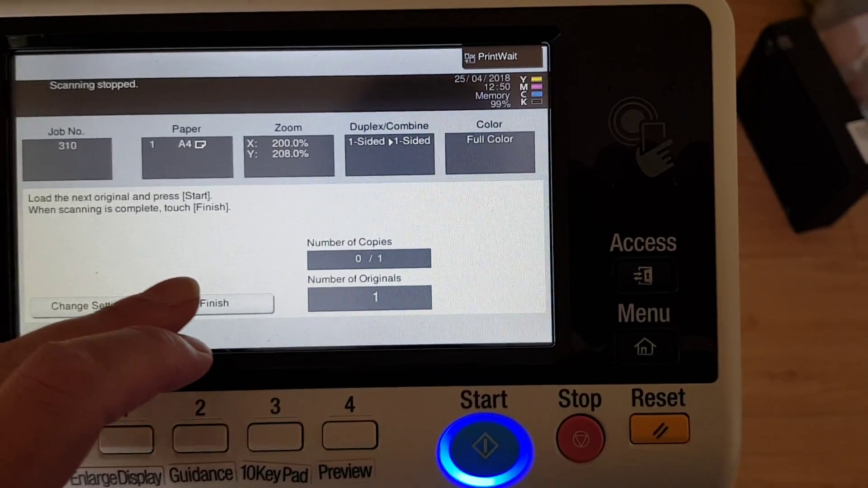
{"action": "left_click", "coordinate": [215, 303]}
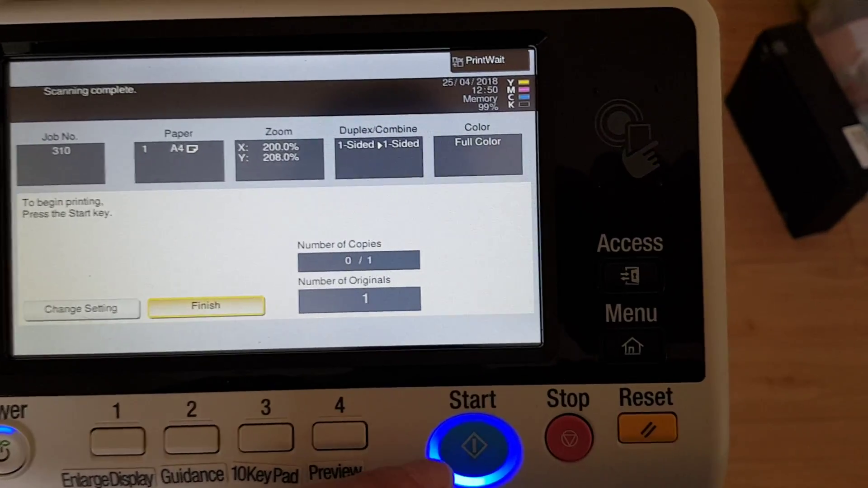
{"action": "left_click", "coordinate": [475, 440]}
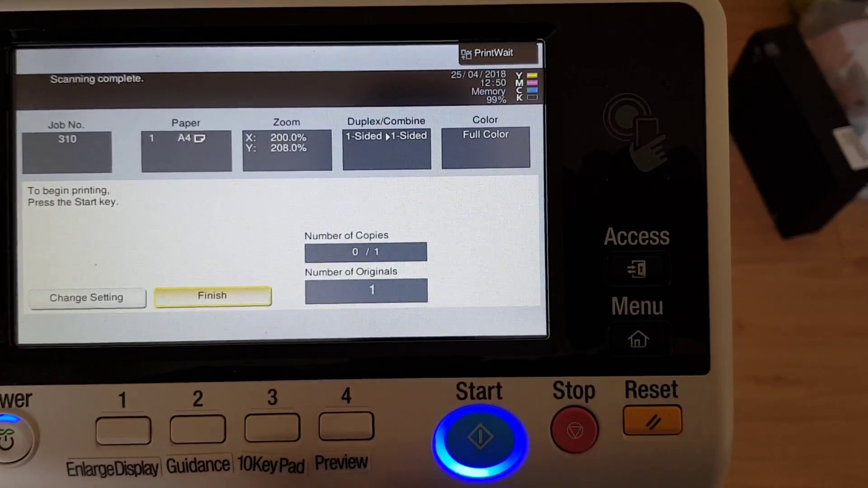